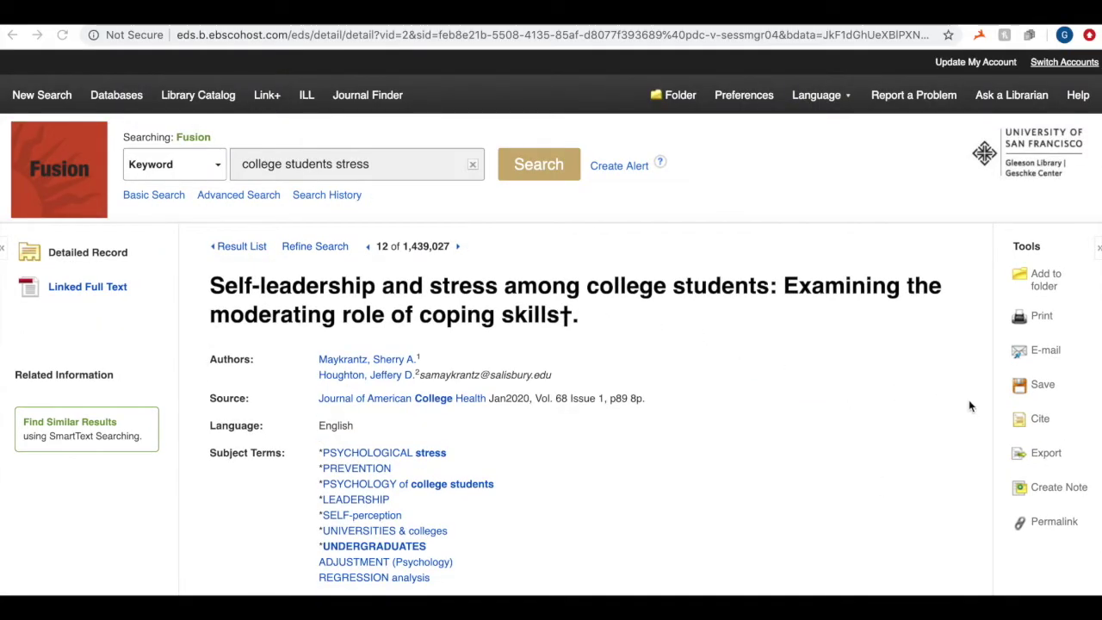
Direct-export the self-leadership article's citation from Fusion to RefWorks
{"action": "left_click", "coordinate": [1038, 456]}
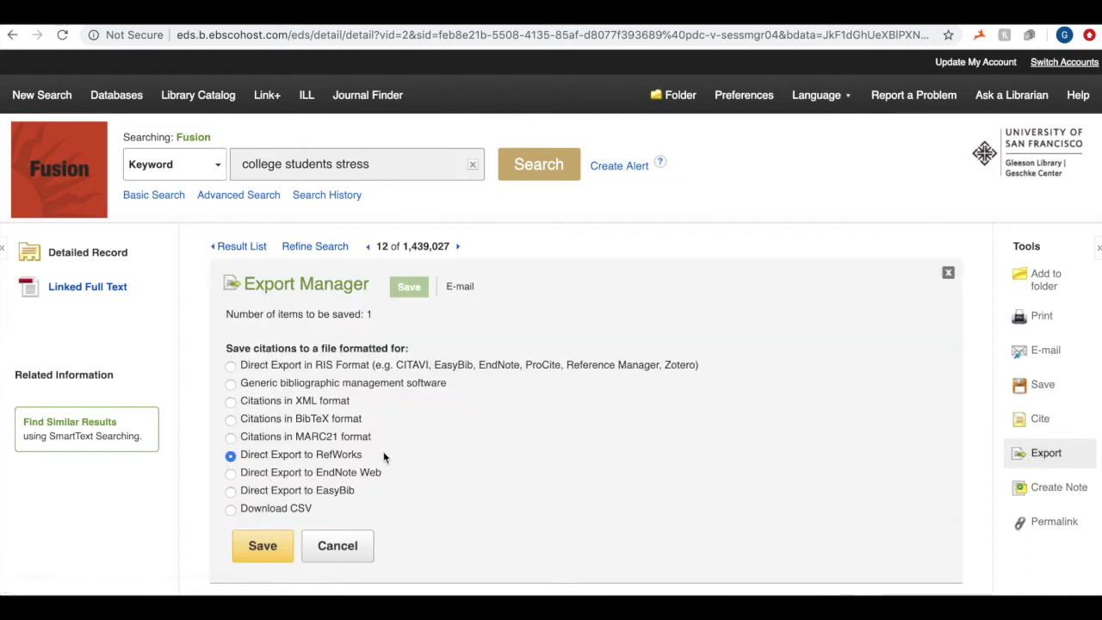
{"action": "left_click", "coordinate": [277, 547]}
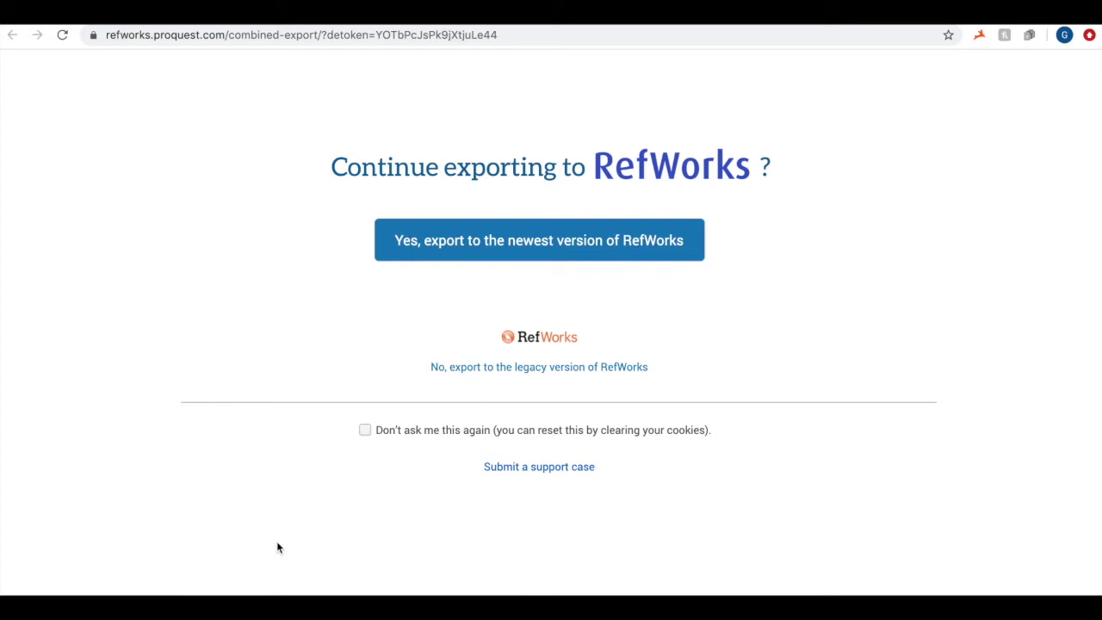
Import the Maykrantz and Houghton article into the newest RefWorks, then open the Tools page
{"action": "left_click", "coordinate": [467, 244]}
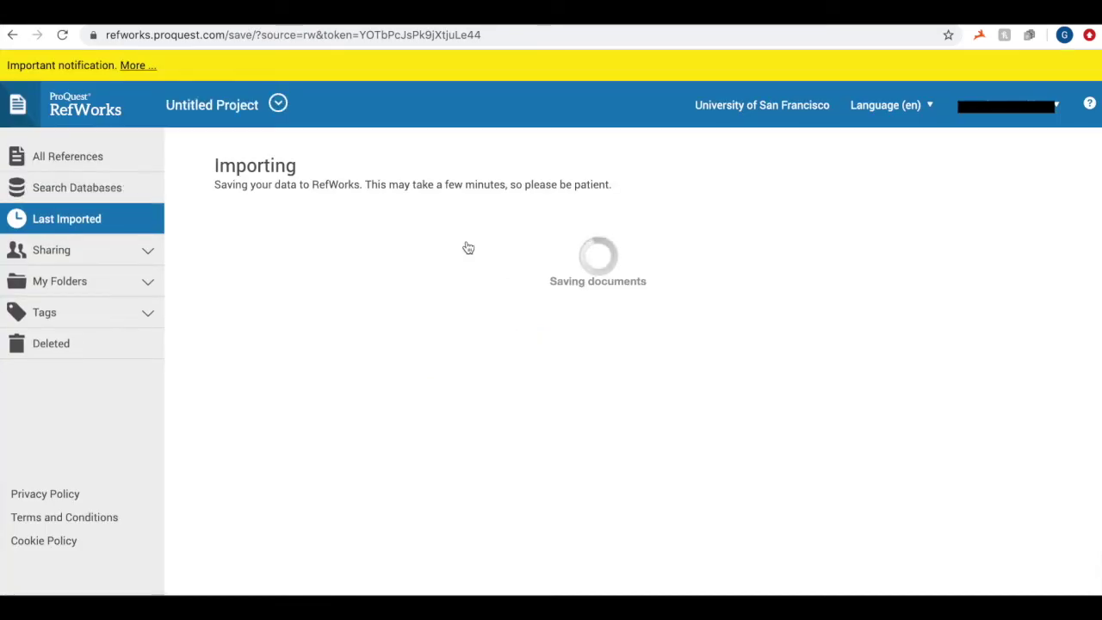
{"action": "left_click", "coordinate": [275, 234]}
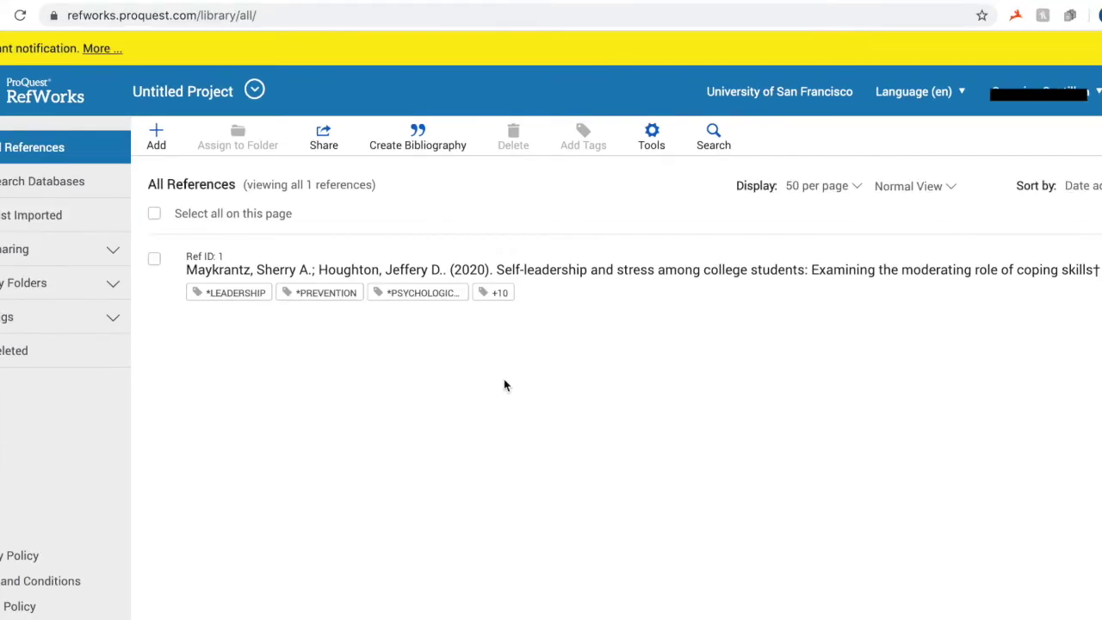
{"action": "left_click", "coordinate": [651, 140]}
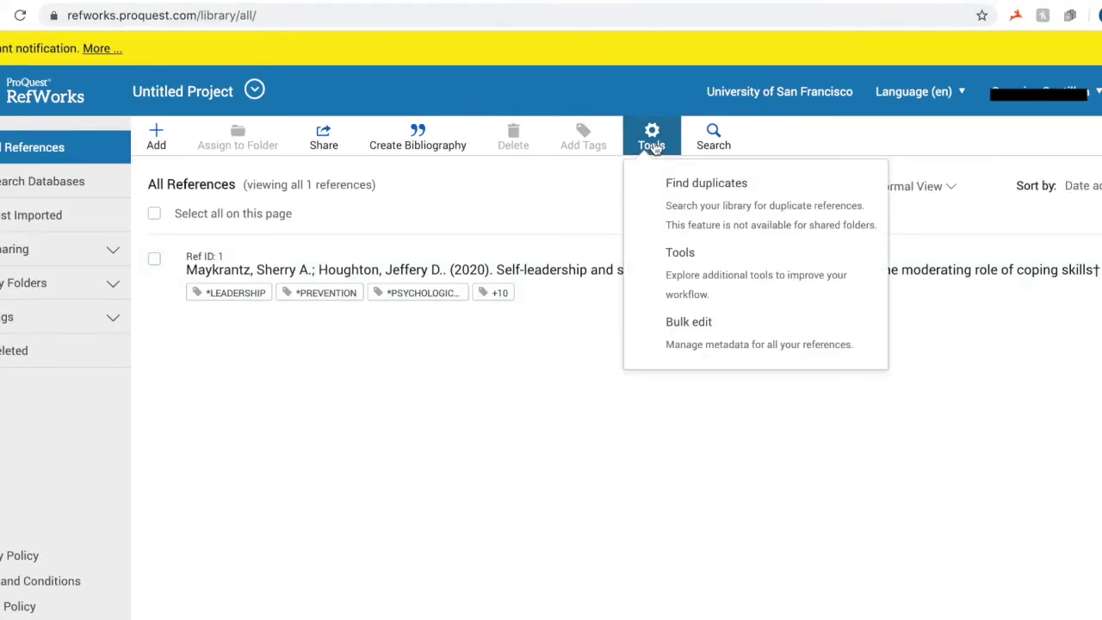
{"action": "left_click", "coordinate": [654, 280]}
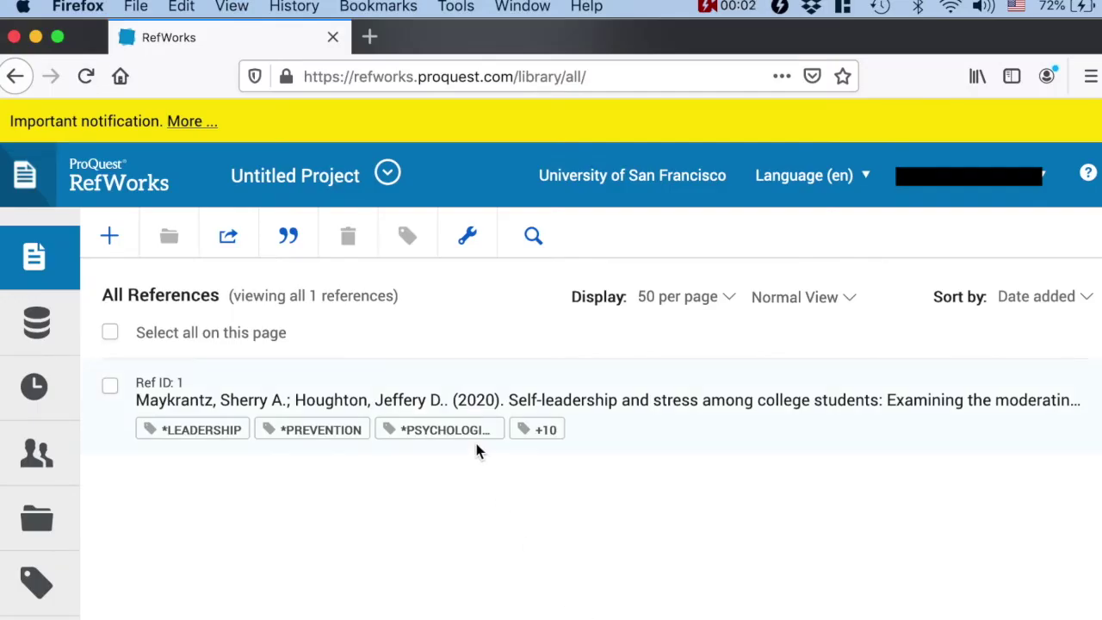
Turn on the bookmarks bar through the Firefox, Chrome and Safari view options
{"action": "left_click", "coordinate": [232, 7]}
{"action": "mouse_move", "coordinate": [257, 31]}
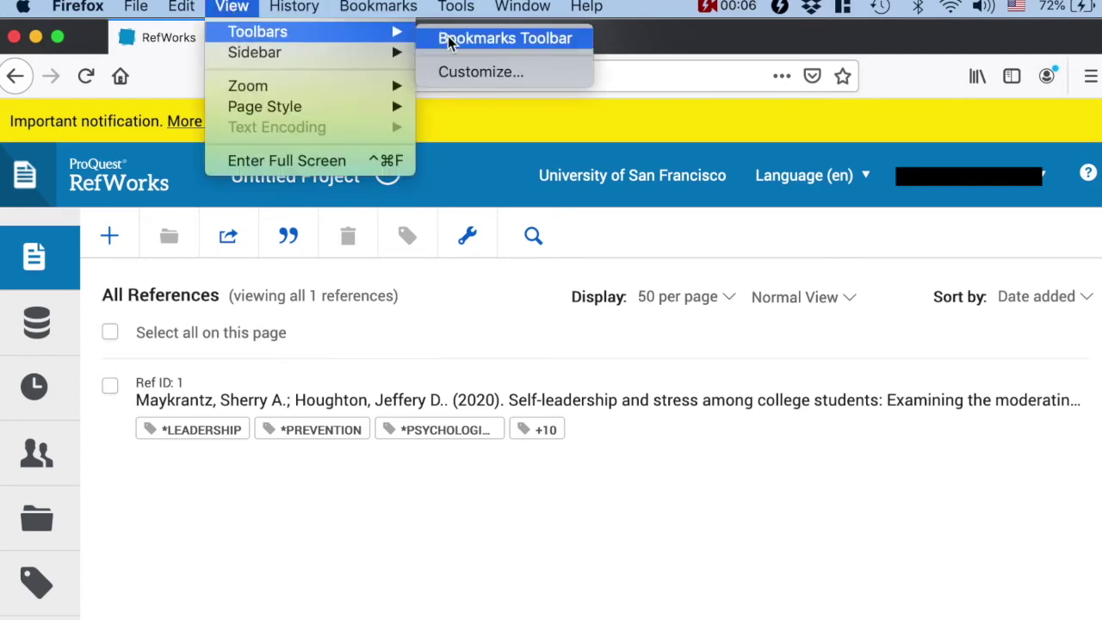
{"action": "left_click", "coordinate": [448, 37]}
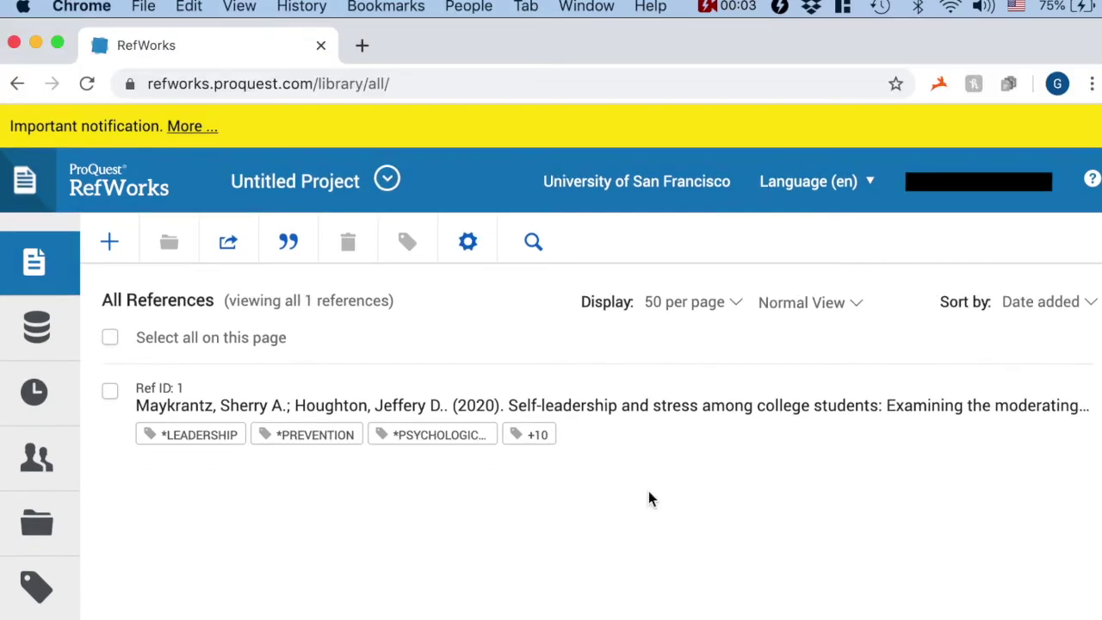
{"action": "left_click", "coordinate": [240, 7]}
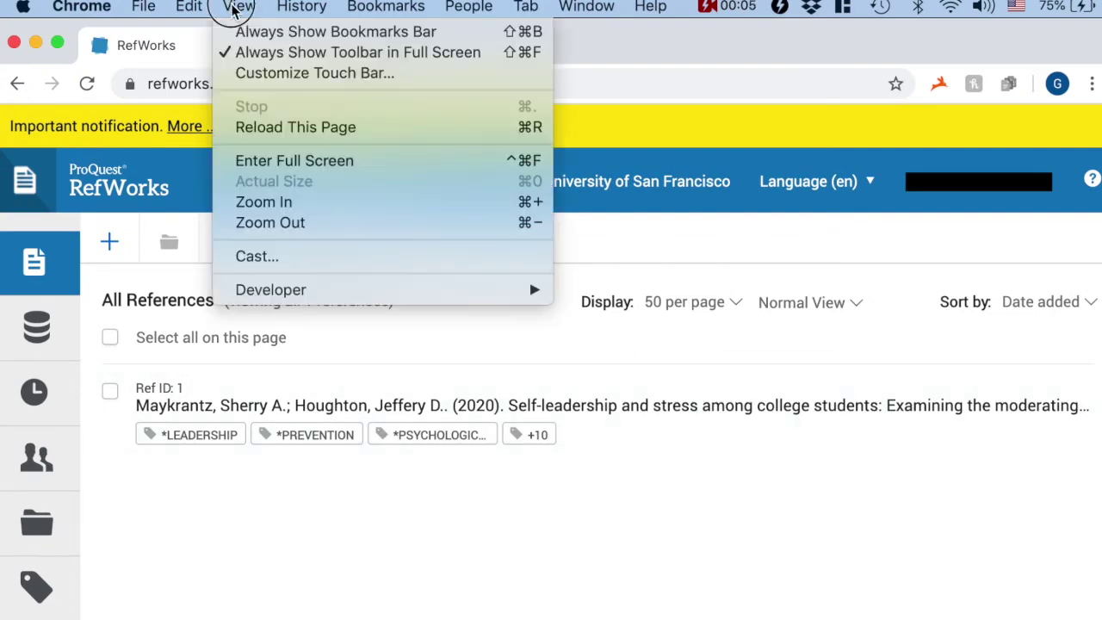
{"action": "left_click", "coordinate": [252, 31]}
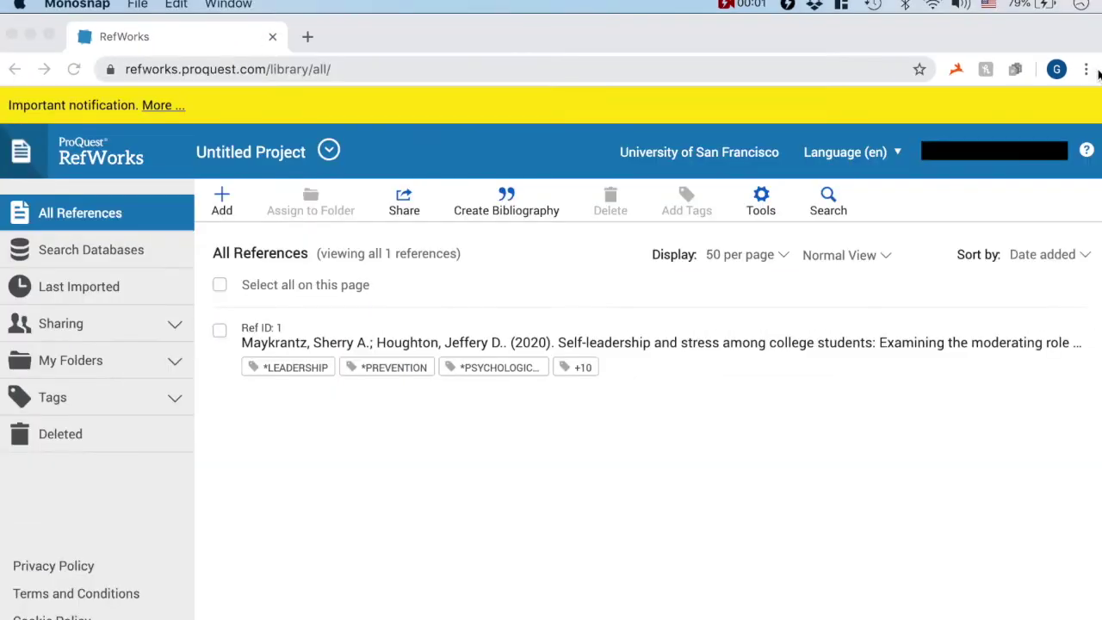
{"action": "left_click", "coordinate": [1086, 71]}
{"action": "mouse_move", "coordinate": [819, 239]}
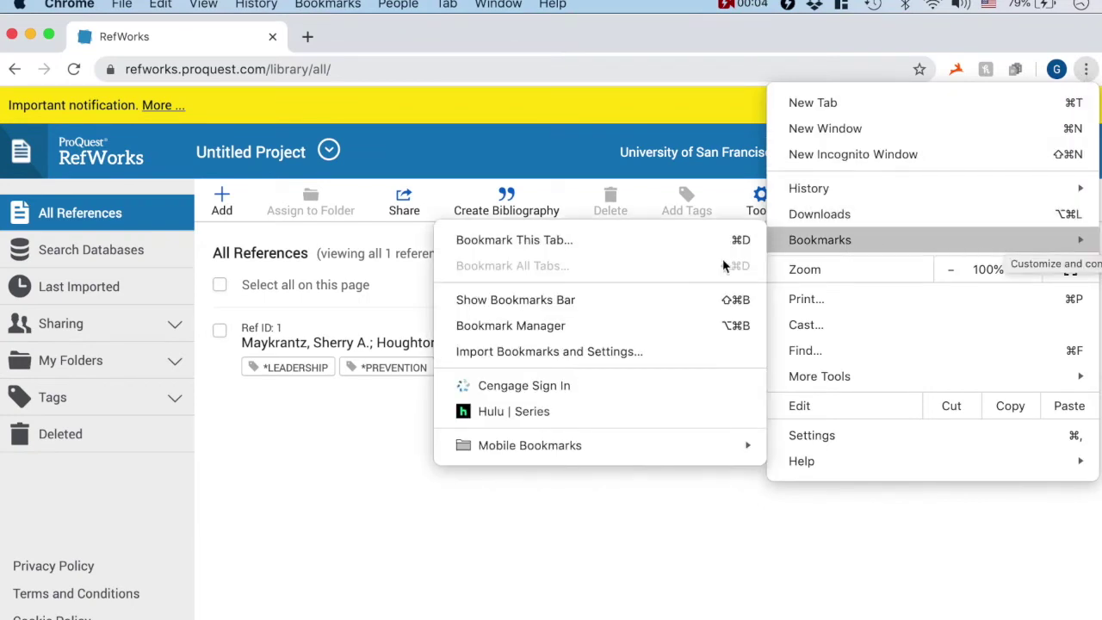
{"action": "left_click", "coordinate": [711, 299]}
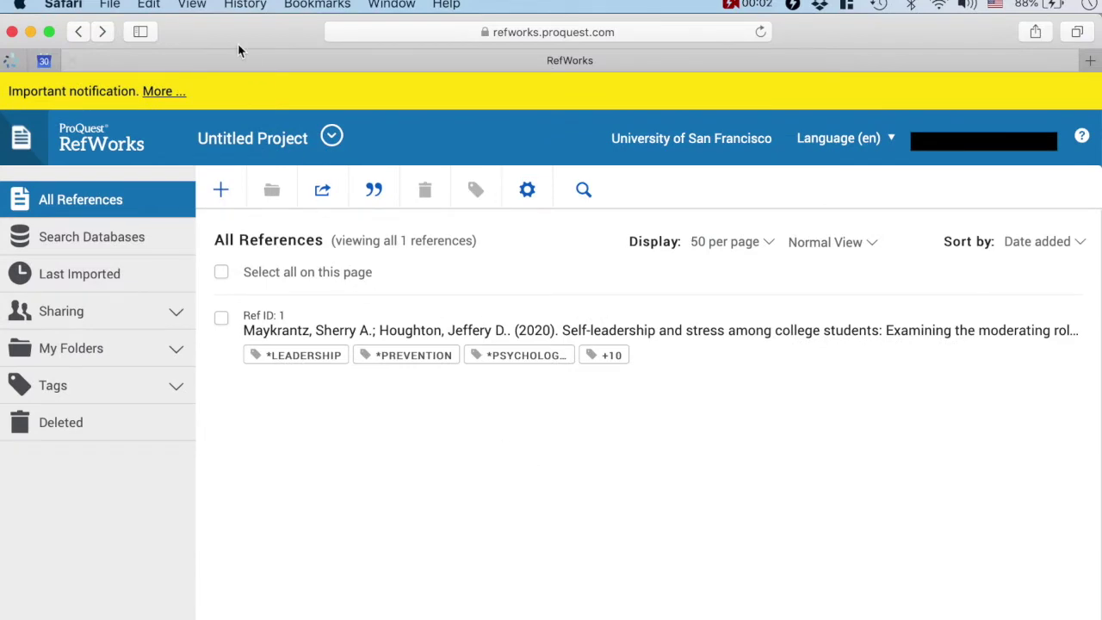
{"action": "left_click", "coordinate": [210, 5]}
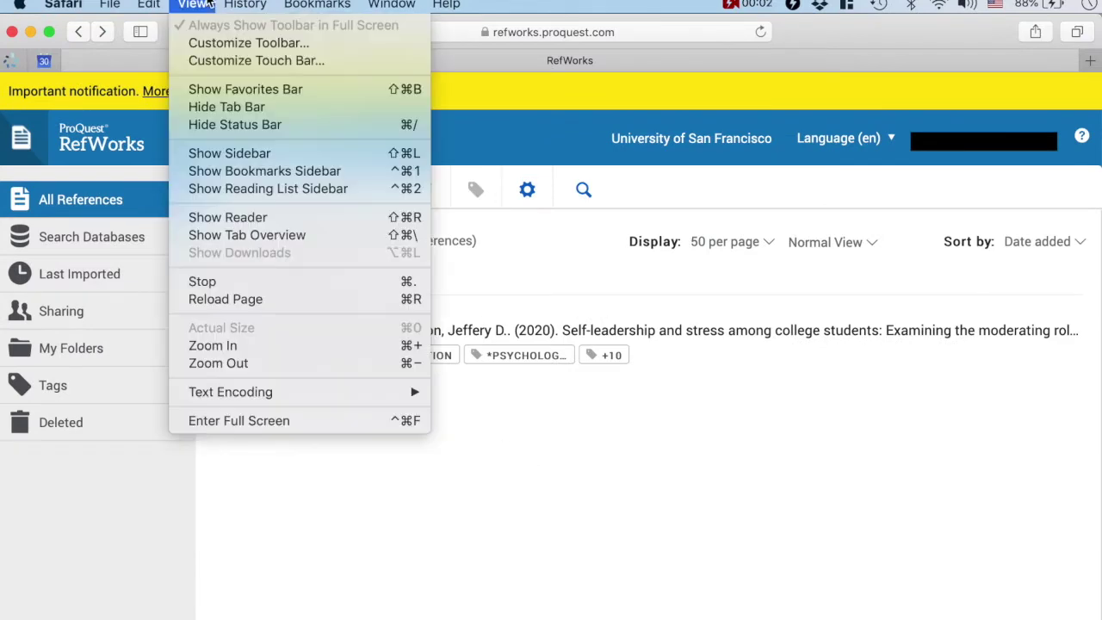
{"action": "left_click", "coordinate": [234, 88]}
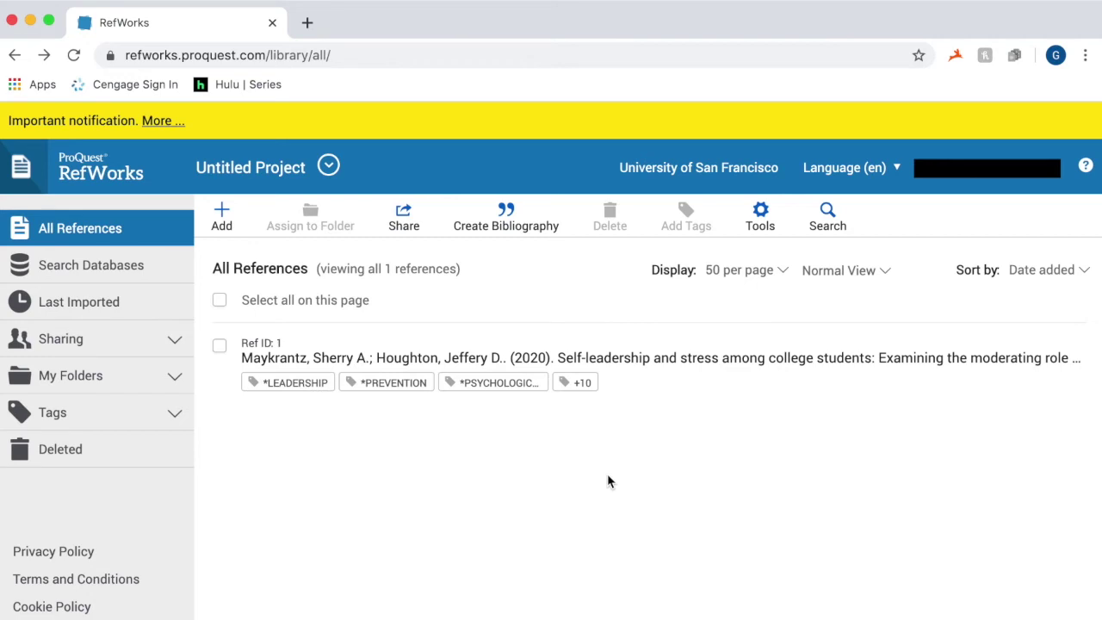
Install the Save to RefWorks bookmarklet onto Chrome's bookmarks bar, after the Hulu bookmark
{"action": "left_click", "coordinate": [756, 233]}
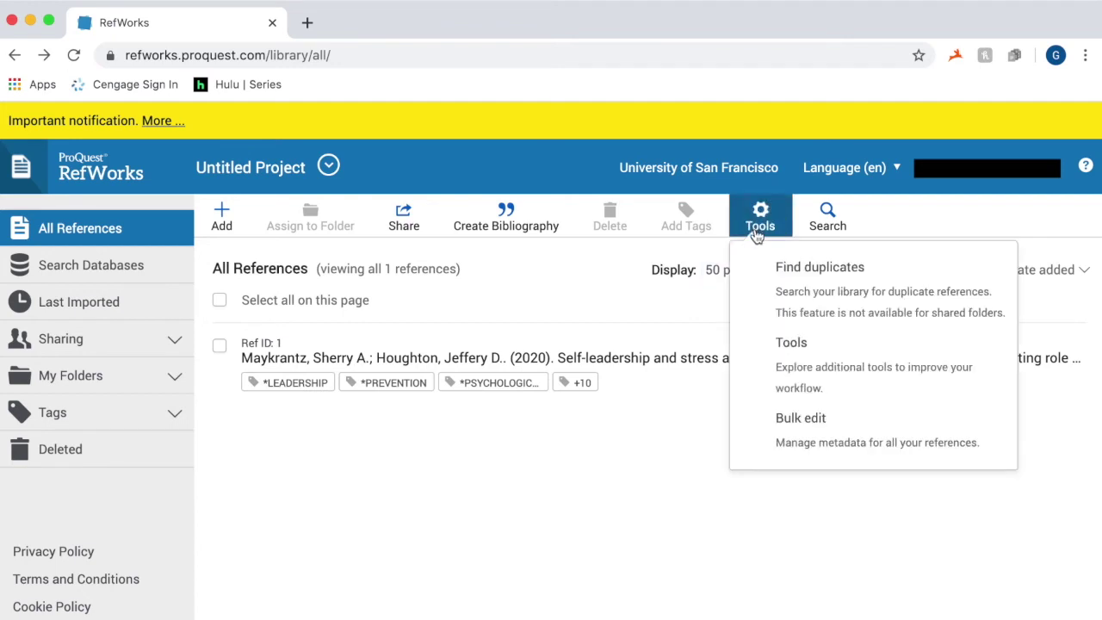
{"action": "left_click", "coordinate": [801, 385]}
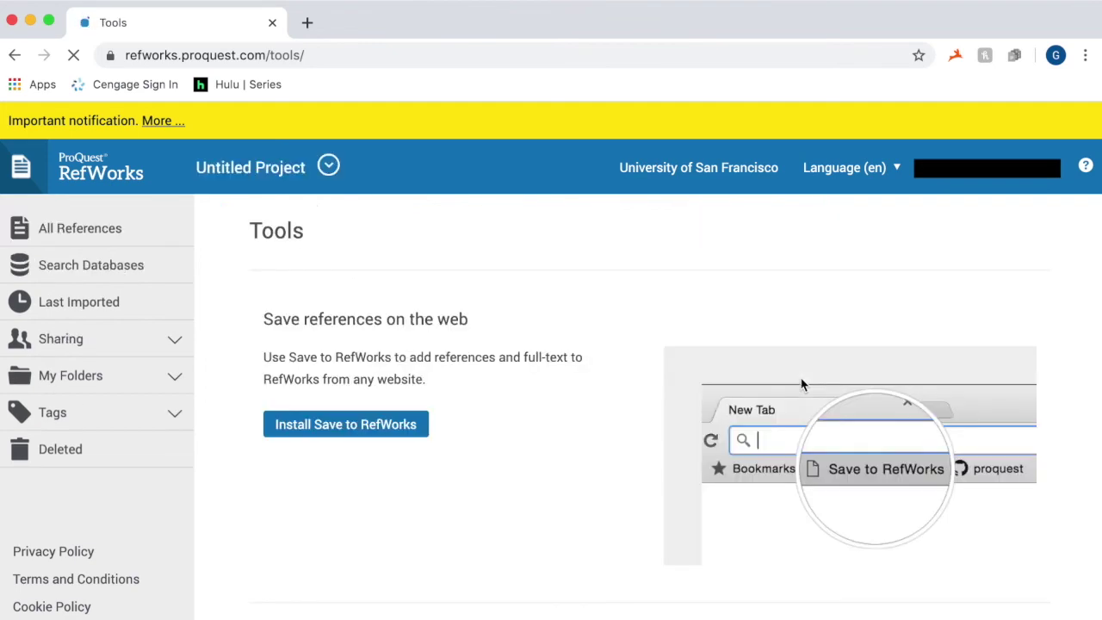
{"action": "left_click", "coordinate": [406, 426]}
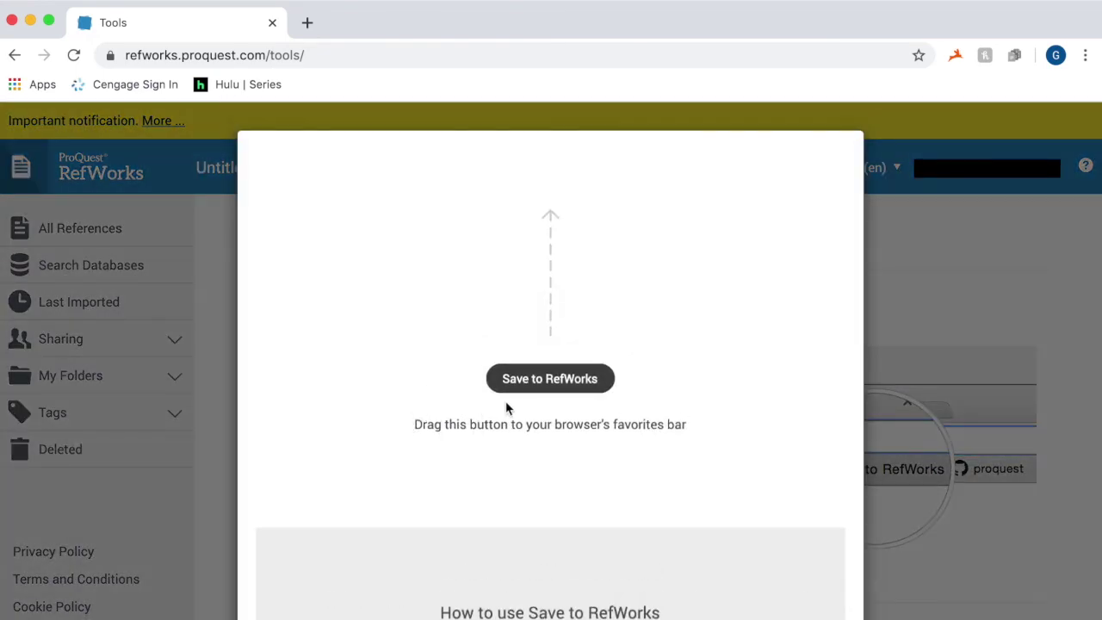
{"action": "mouse_move", "coordinate": [549, 379]}
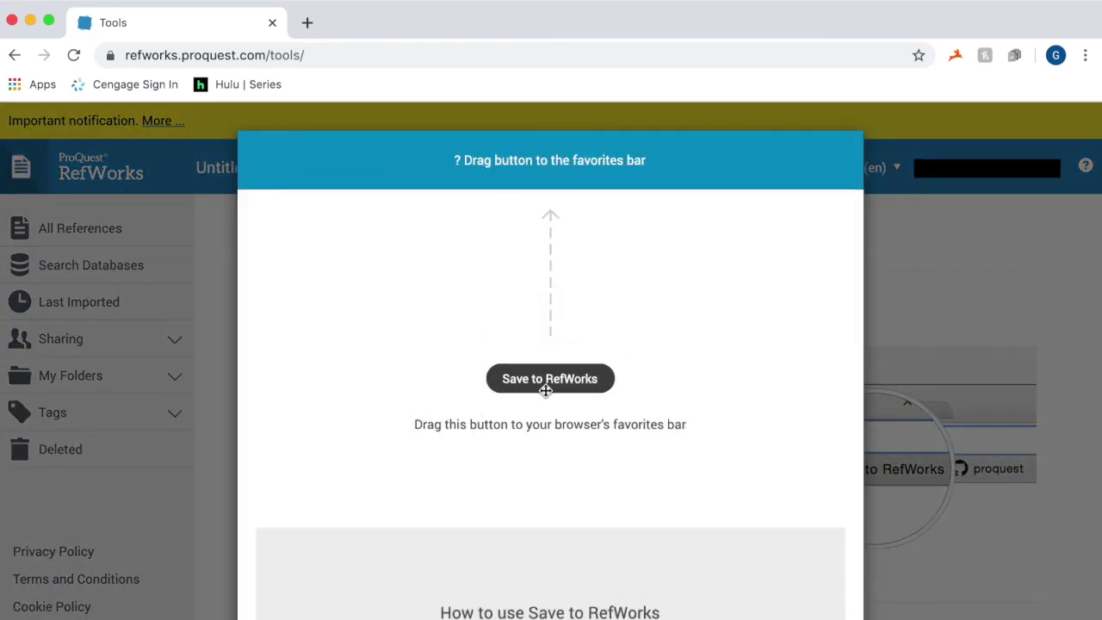
{"action": "left_click_drag", "start_coordinate": [545, 390], "coordinate": [520, 144]}
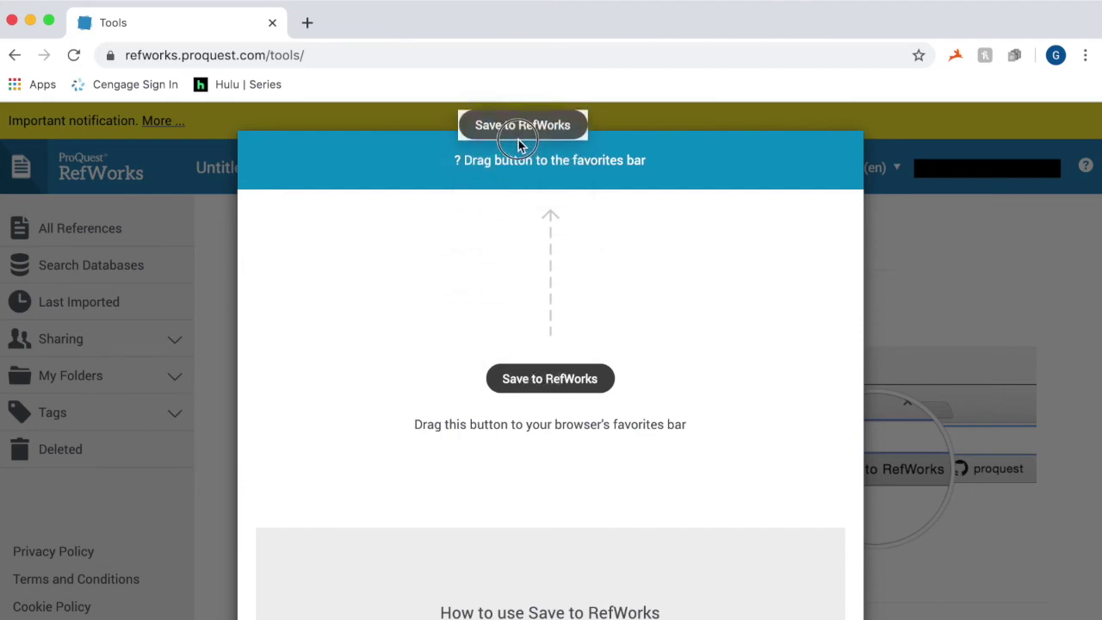
{"action": "left_click_drag", "start_coordinate": [520, 144], "coordinate": [516, 104]}
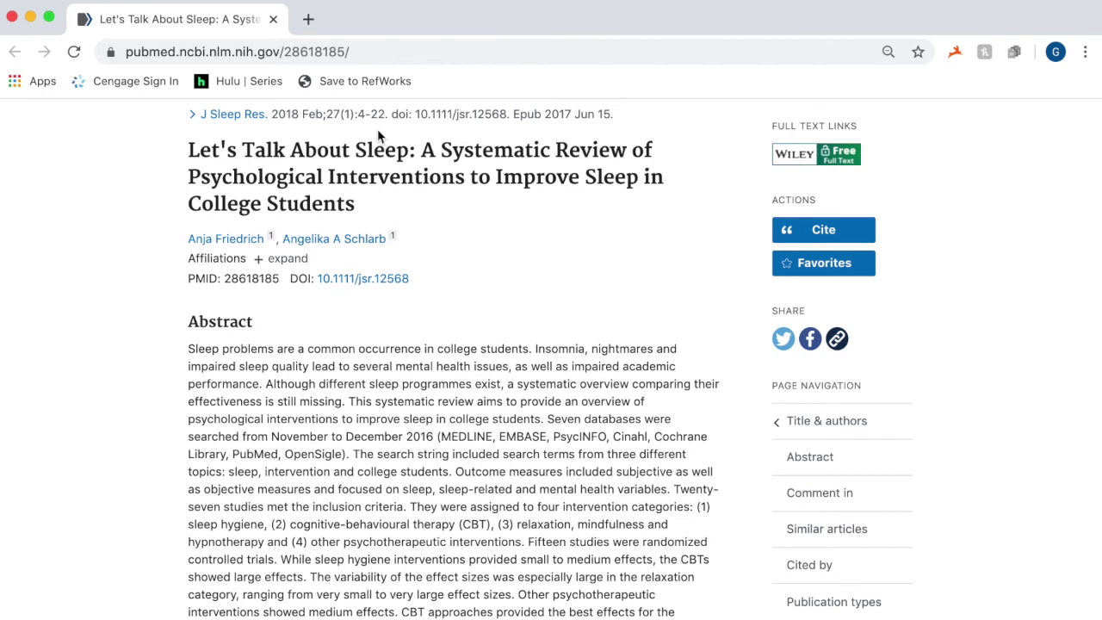
Save PubMed's 'Let's Talk About Sleep' review with the bookmarklet and view it in RefWorks
{"action": "left_click", "coordinate": [370, 84]}
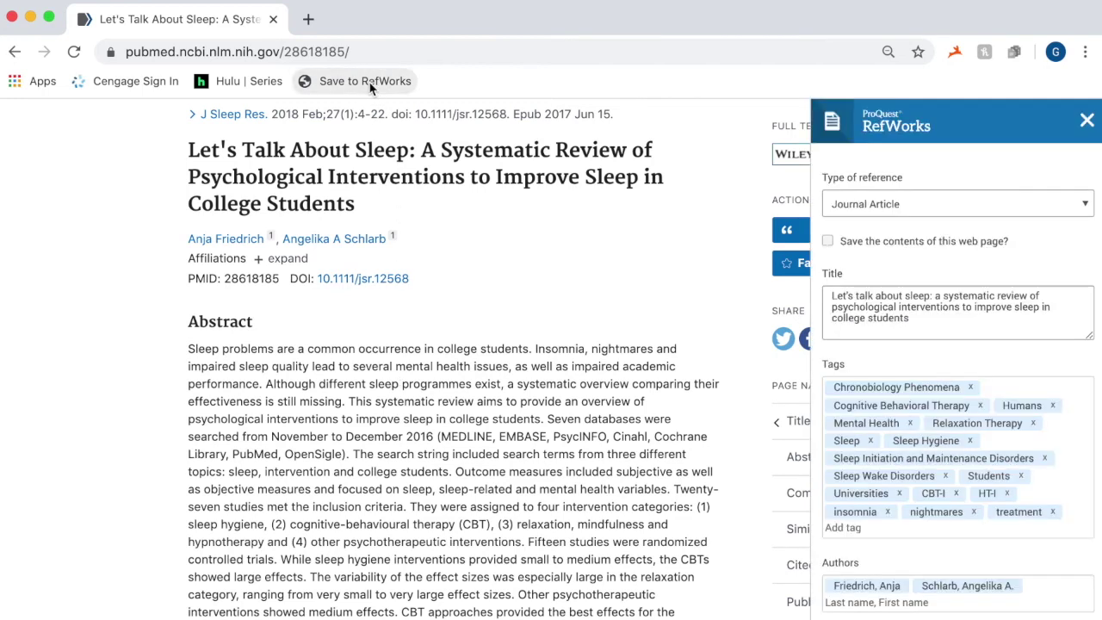
{"action": "scroll", "coordinate": [992, 360], "scroll_direction": "down", "scroll_amount": 1}
{"action": "scroll", "coordinate": [993, 360], "scroll_direction": "down", "scroll_amount": 2}
{"action": "scroll", "coordinate": [992, 360], "scroll_direction": "down", "scroll_amount": 2}
{"action": "scroll", "coordinate": [993, 360], "scroll_direction": "down", "scroll_amount": 3}
{"action": "scroll", "coordinate": [992, 360], "scroll_direction": "down", "scroll_amount": 1}
{"action": "scroll", "coordinate": [992, 360], "scroll_direction": "down", "scroll_amount": 2}
{"action": "scroll", "coordinate": [992, 360], "scroll_direction": "down", "scroll_amount": 2}
{"action": "scroll", "coordinate": [992, 360], "scroll_direction": "down", "scroll_amount": 1}
{"action": "scroll", "coordinate": [992, 359], "scroll_direction": "down", "scroll_amount": 2}
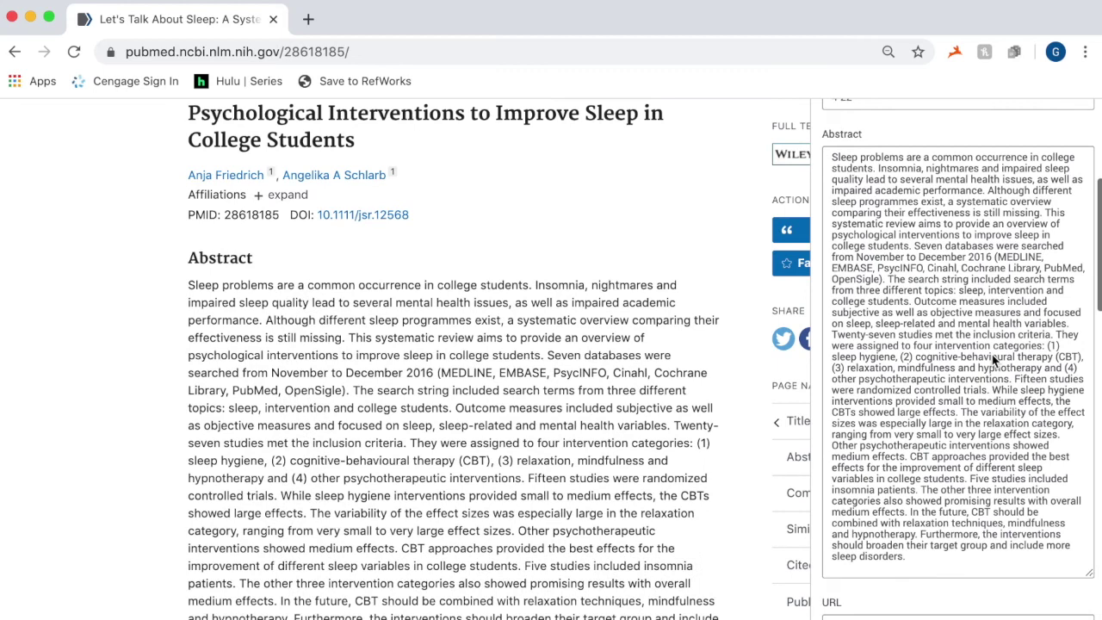
{"action": "scroll", "coordinate": [1015, 327], "scroll_direction": "up", "scroll_amount": 10}
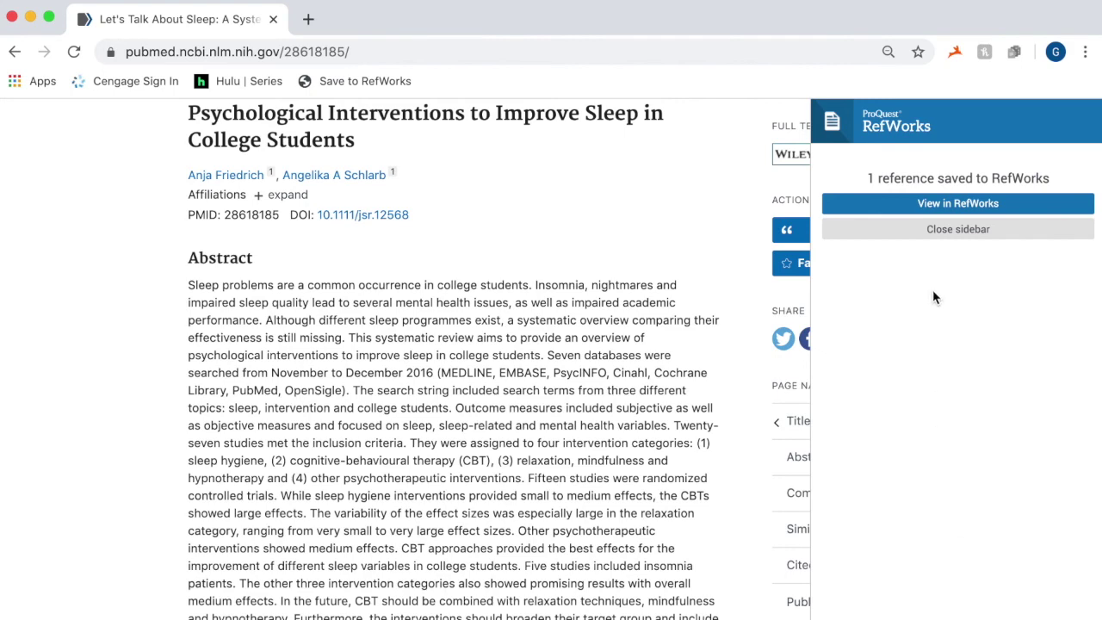
{"action": "left_click", "coordinate": [941, 205]}
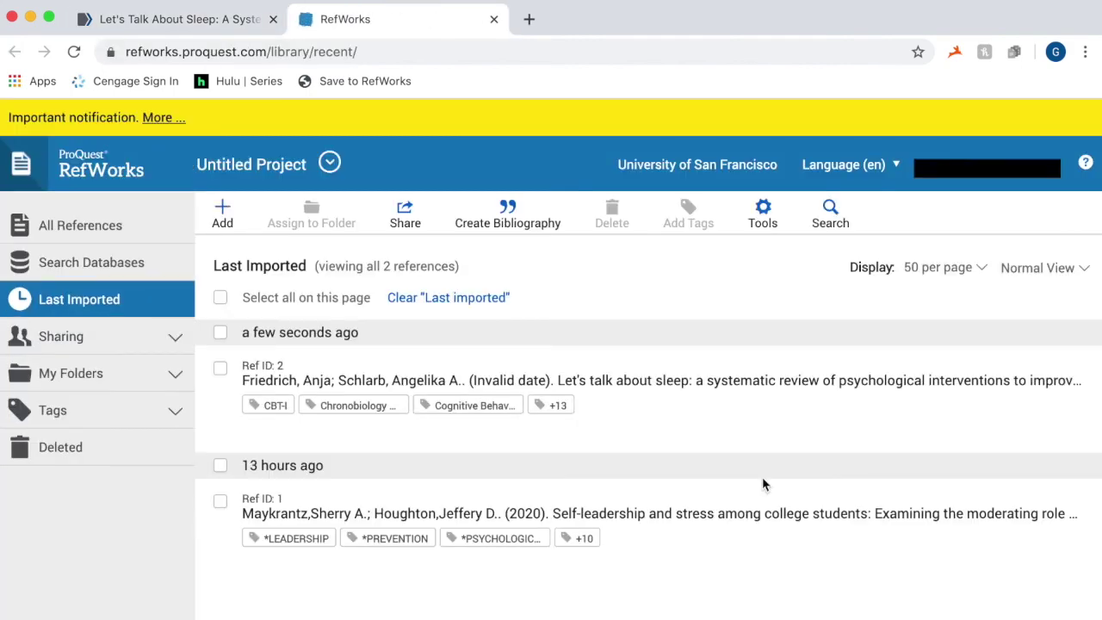